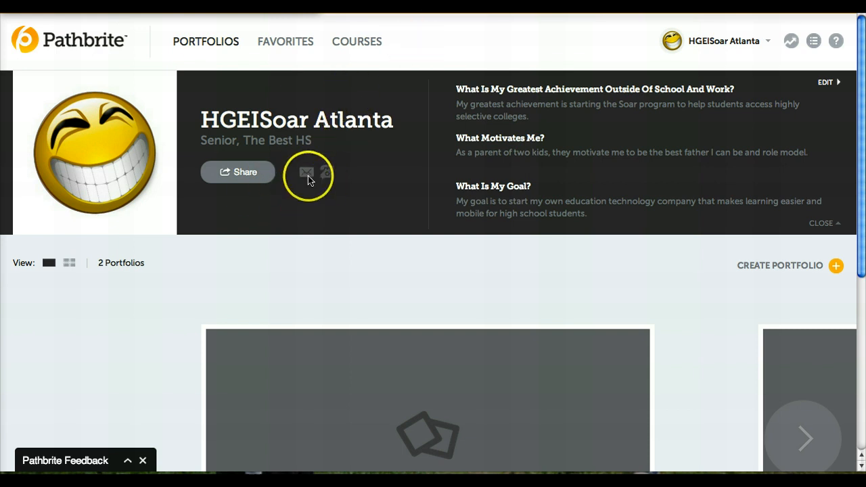
- Open the account settings from the user menu and save the profile details
mouse_move(308, 173)
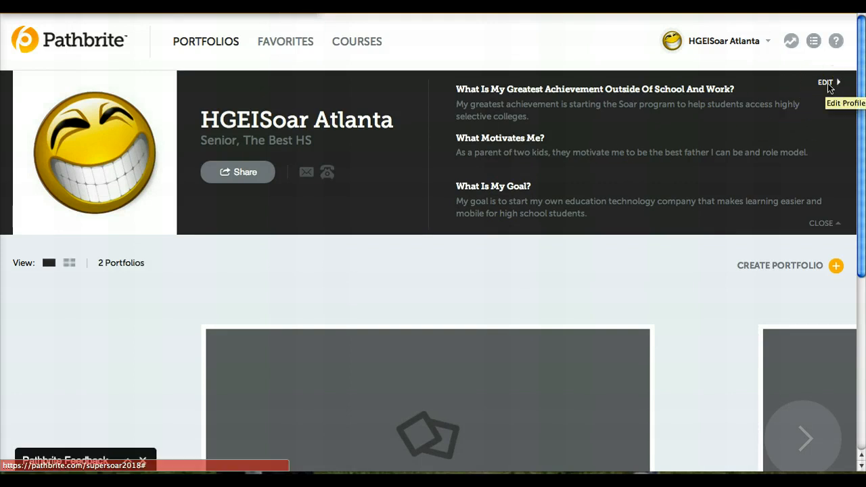
left_click(748, 44)
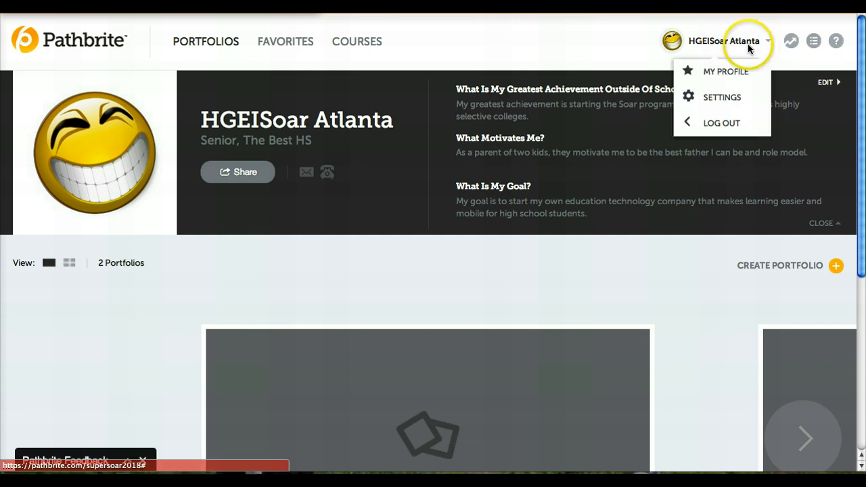
left_click(725, 93)
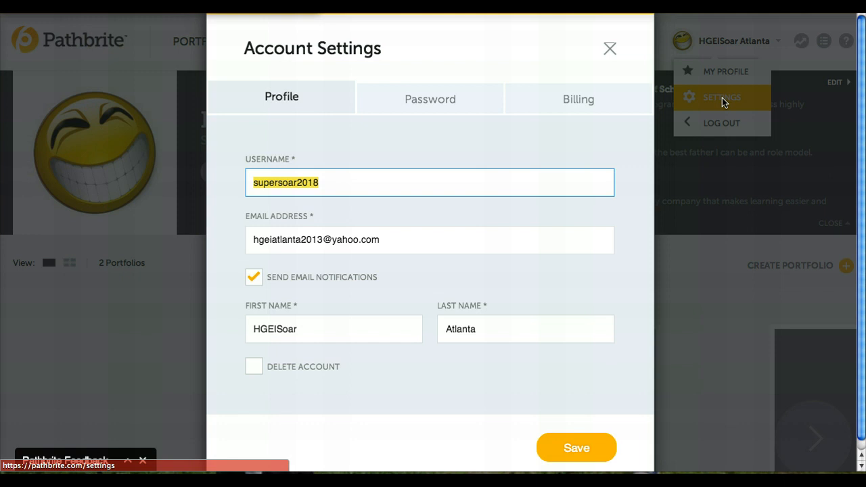
left_click(670, 120)
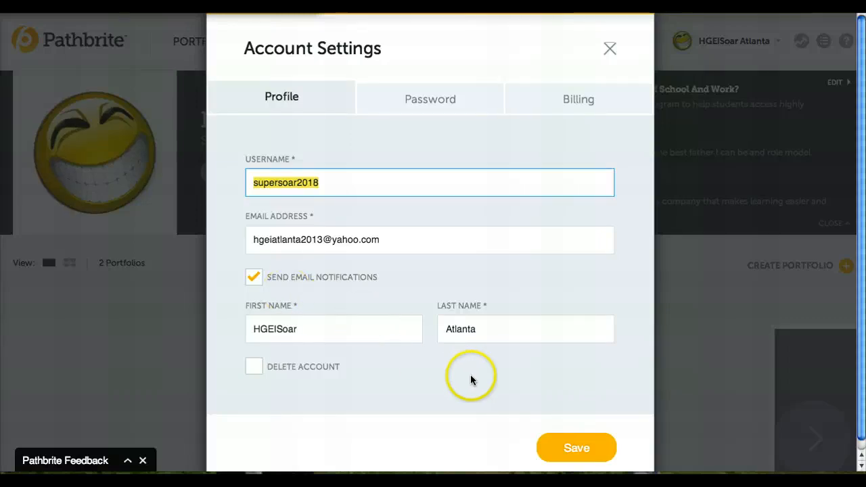
left_click(574, 447)
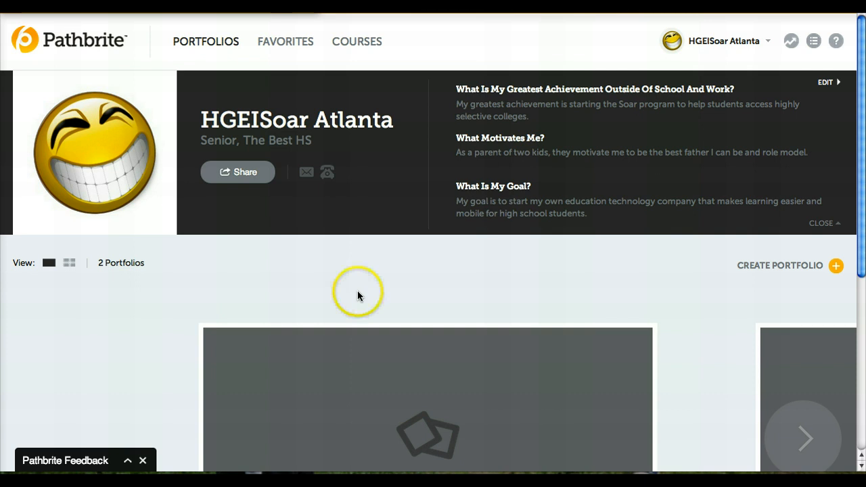
- Start creating a new portfolio titled My First Portfolio
mouse_move(357, 356)
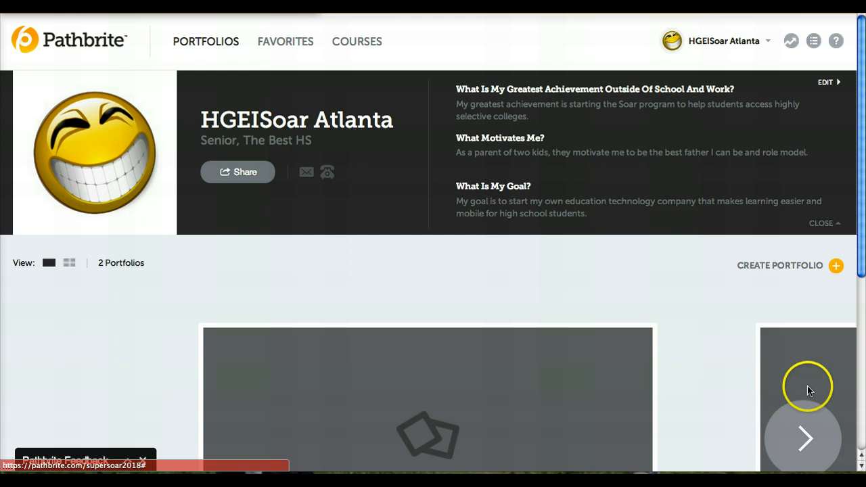
mouse_move(814, 387)
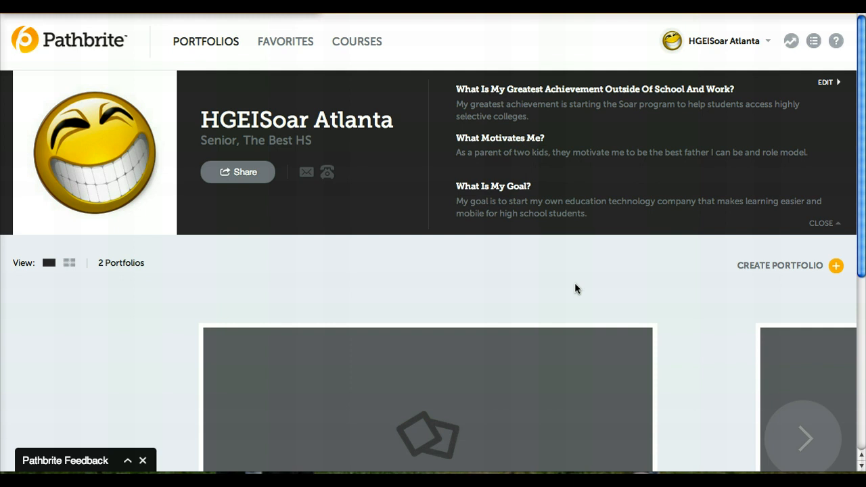
left_click(780, 265)
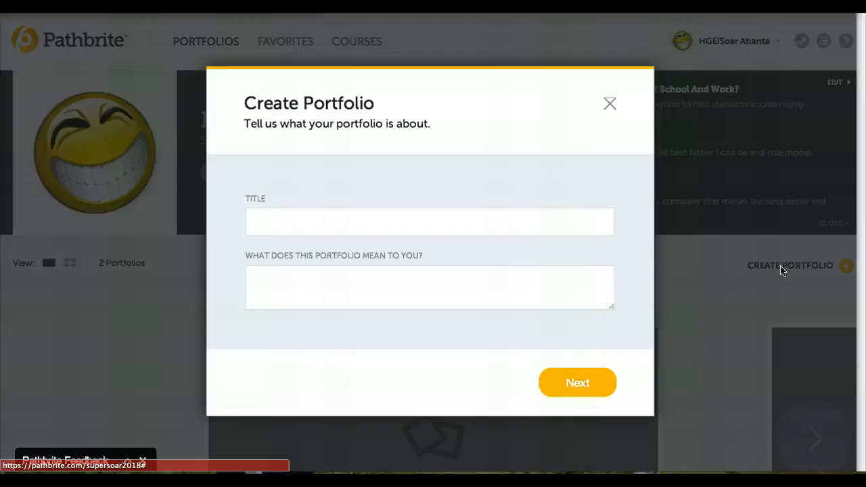
left_click(380, 225)
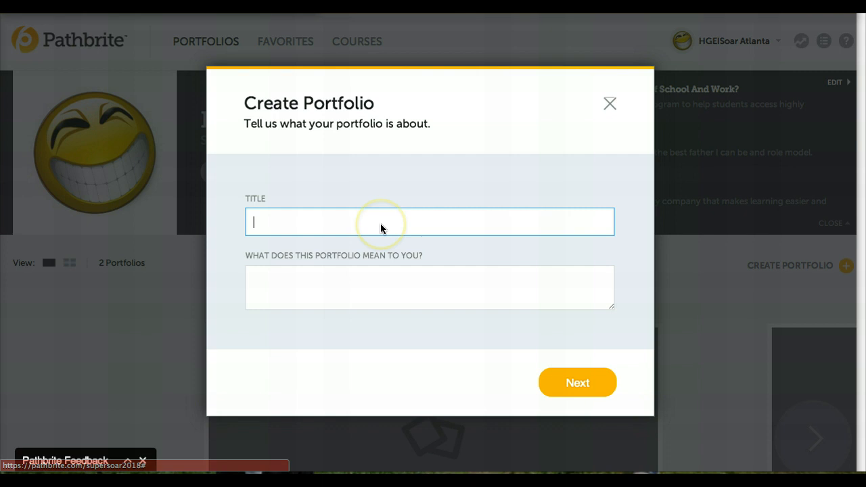
type("My F")
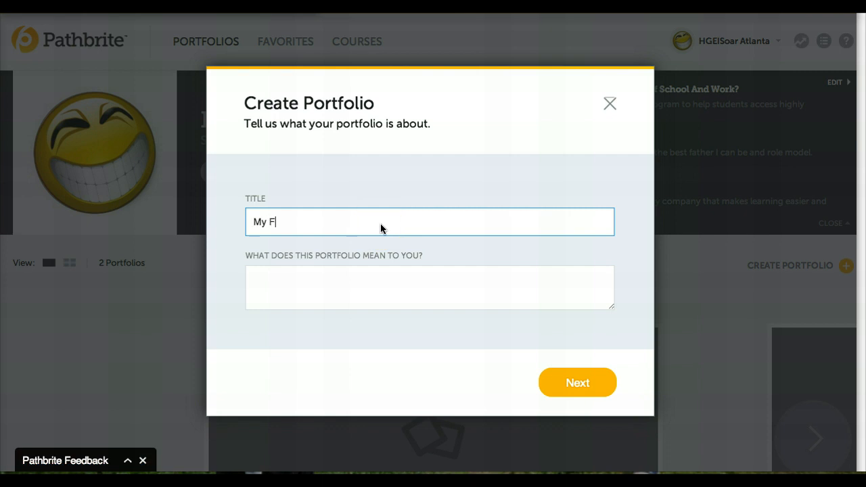
type("irst Portfolio")
- Describe the portfolio as "This portfolio will allow me to share my accomplishment and hard work with colleges that I would like to attend." and continue
left_click(306, 274)
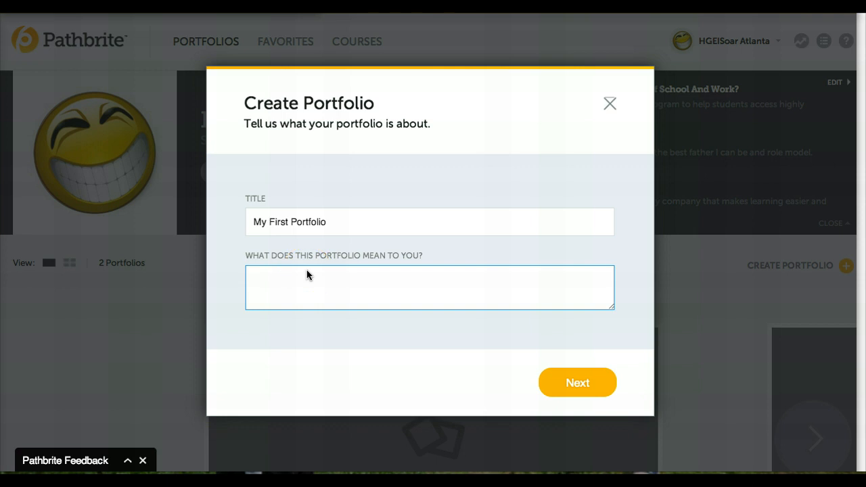
type("This portfolio will allow")
key("BackSpace")
key("BackSpace")
type("low me to share")
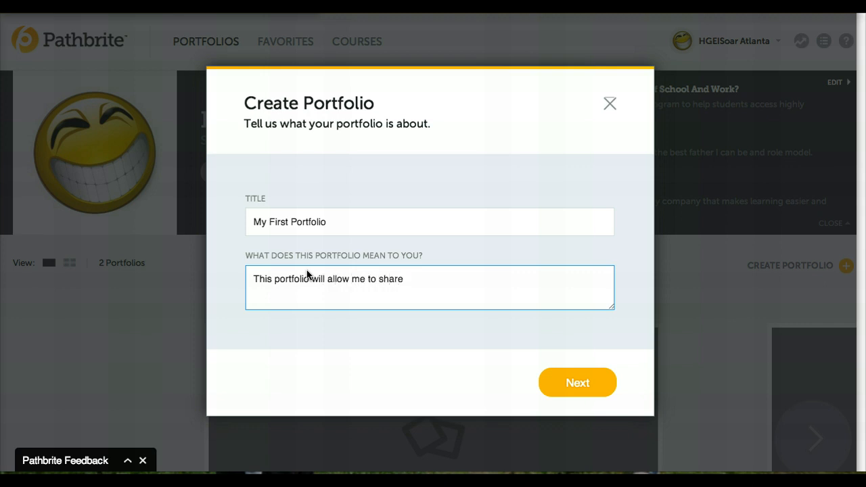
type(" my accomplishment a")
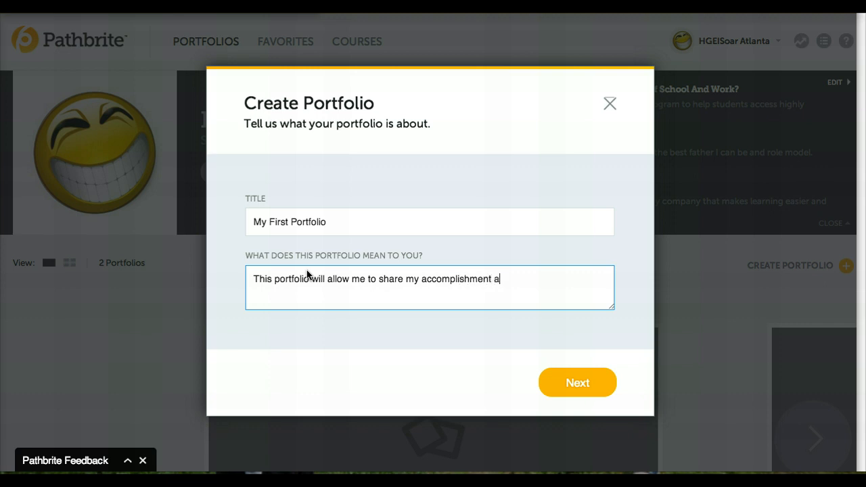
type("nd hard work with ")
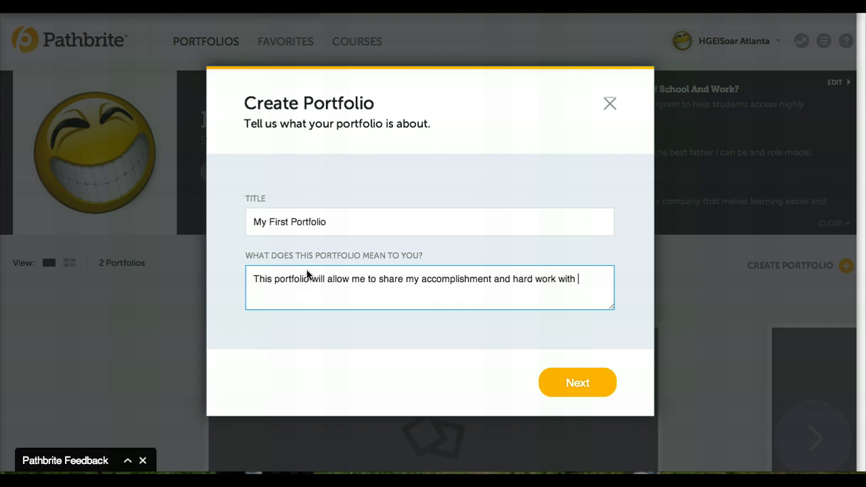
type("colleges that I would like to attend.")
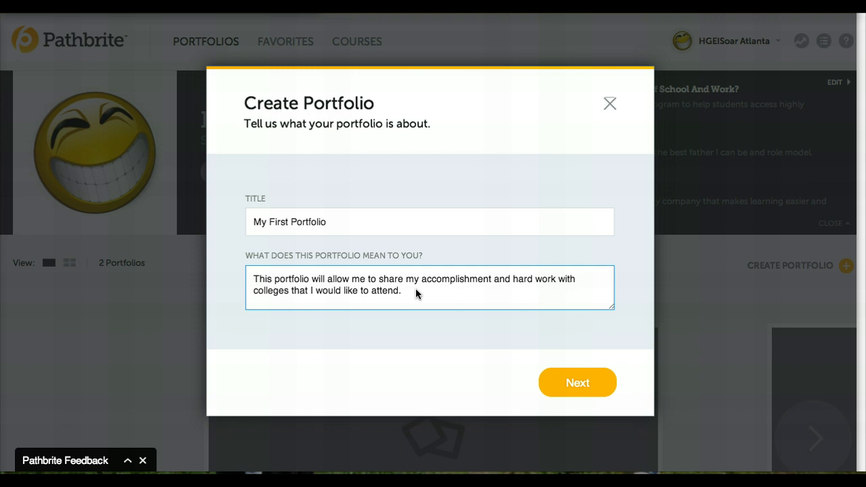
left_click(579, 383)
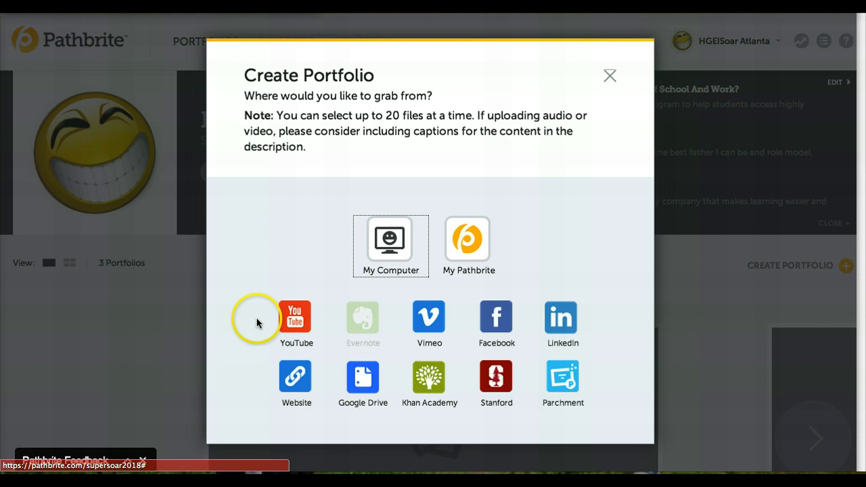
- Import from the computer, multi-selecting Desktop files from big_grin through IMG_3216 and imgres.jpeg
left_click(390, 244)
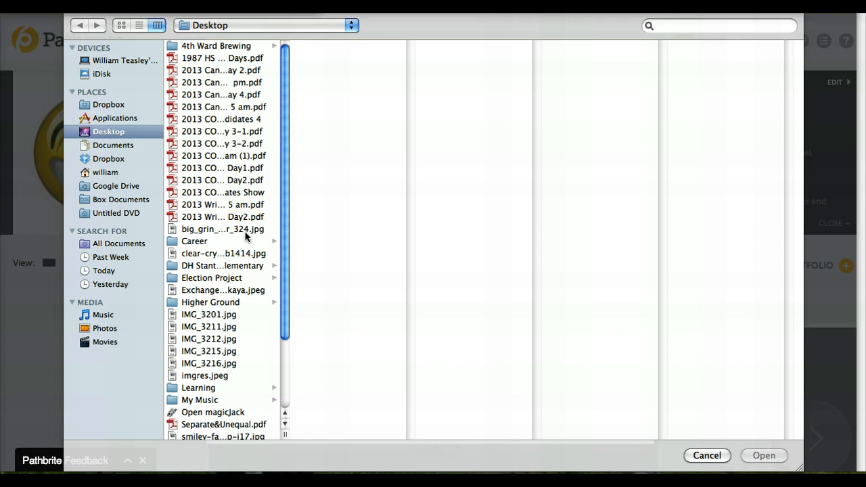
left_click(200, 242)
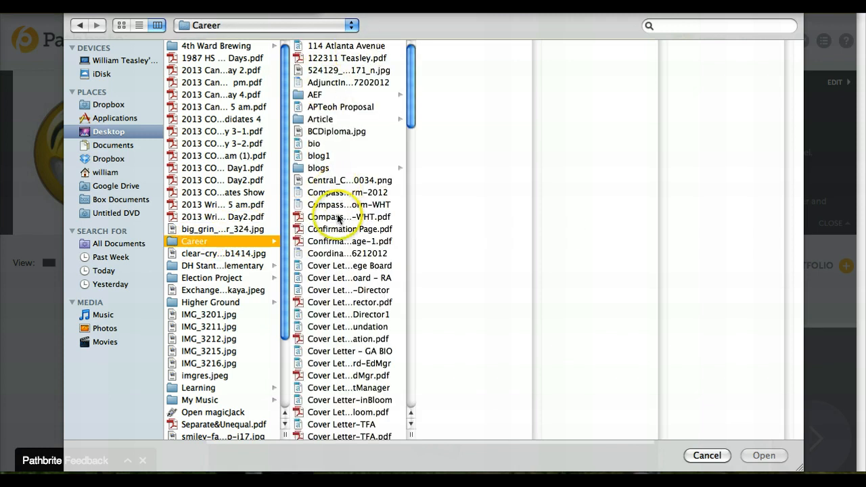
left_click(111, 133)
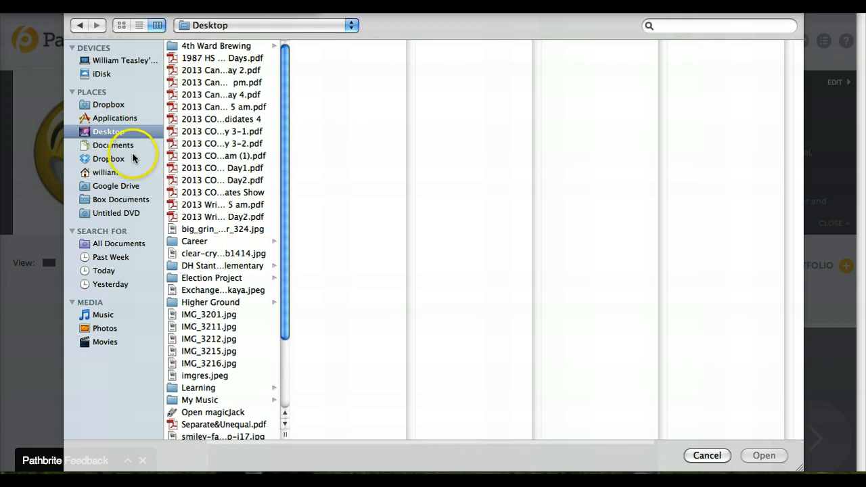
left_click(213, 230)
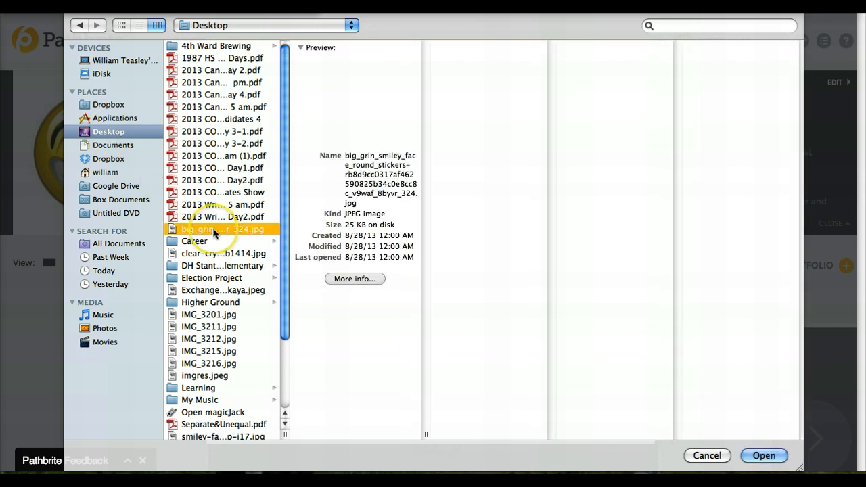
left_click(208, 255, "super")
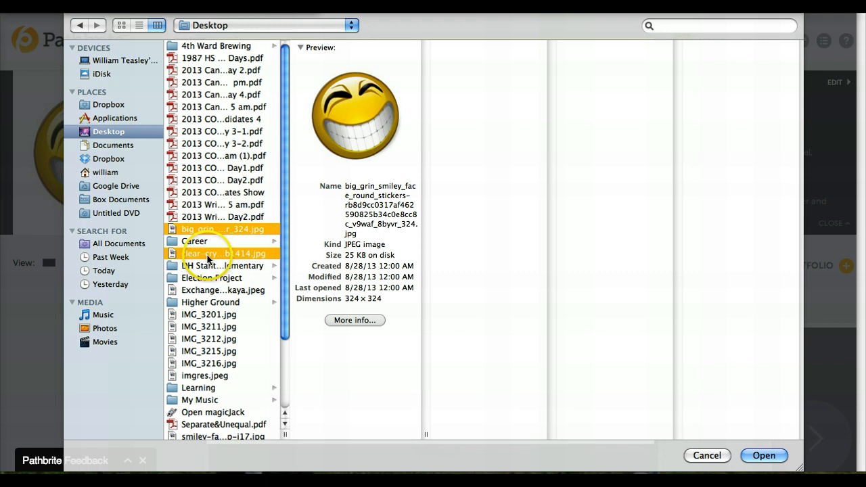
left_click(207, 291, "super")
left_click(208, 315, "super")
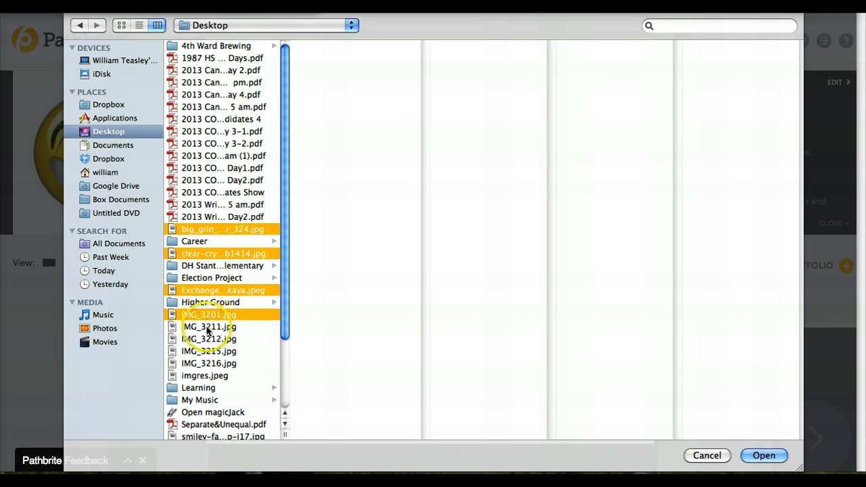
left_click(209, 327, "super")
left_click(206, 351, "super")
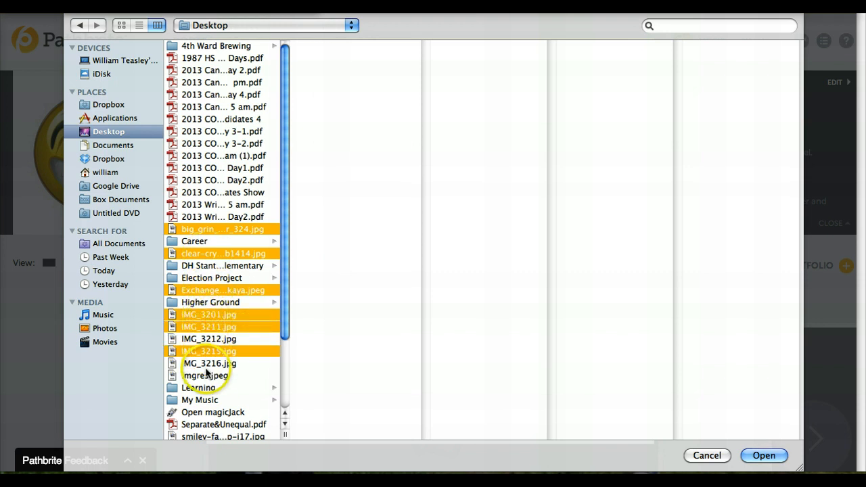
left_click(207, 364, "super")
left_click(206, 376, "super")
- Add the smiley-face image, THP_13E PDF and University logo to the selection and open all the files
scroll(280, 401, "down", 3)
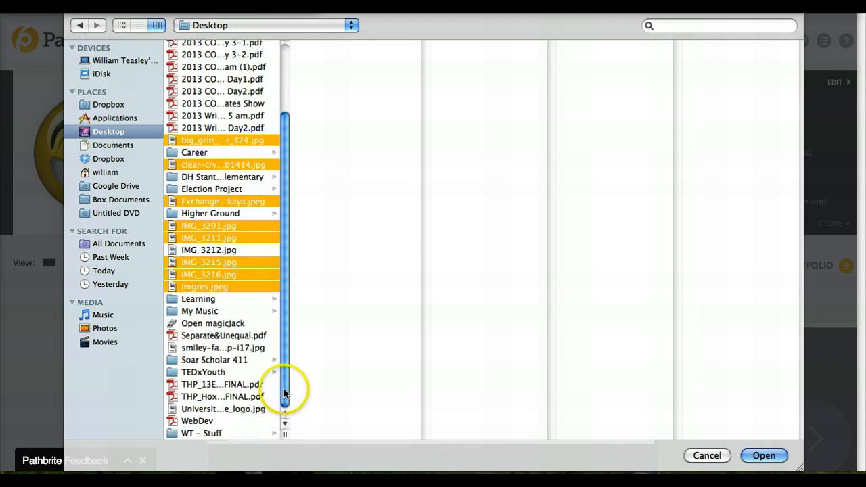
left_click(197, 350, "super")
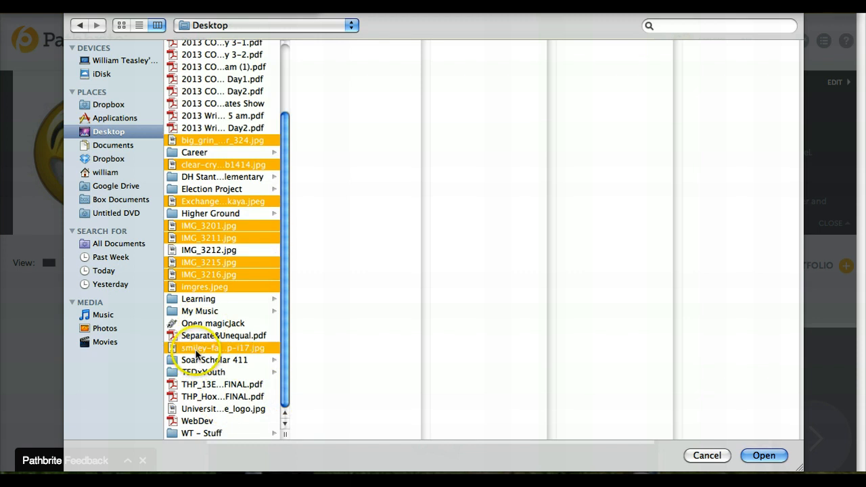
left_click(197, 386, "super")
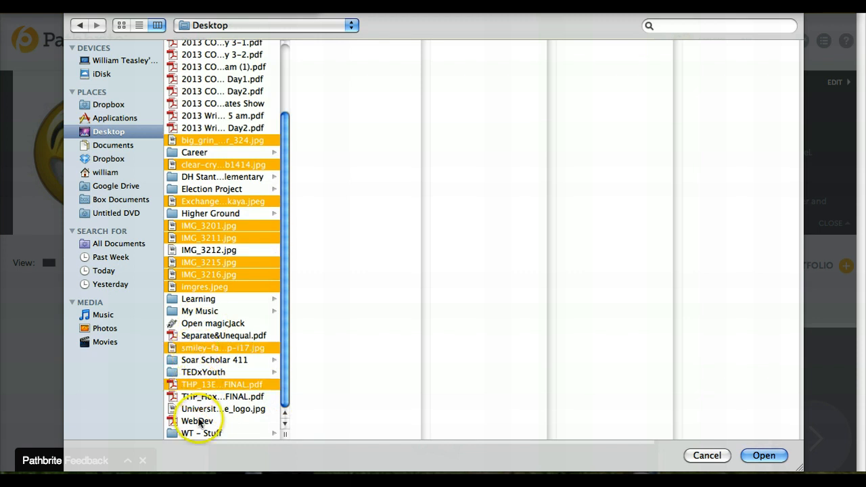
left_click(200, 409, "super")
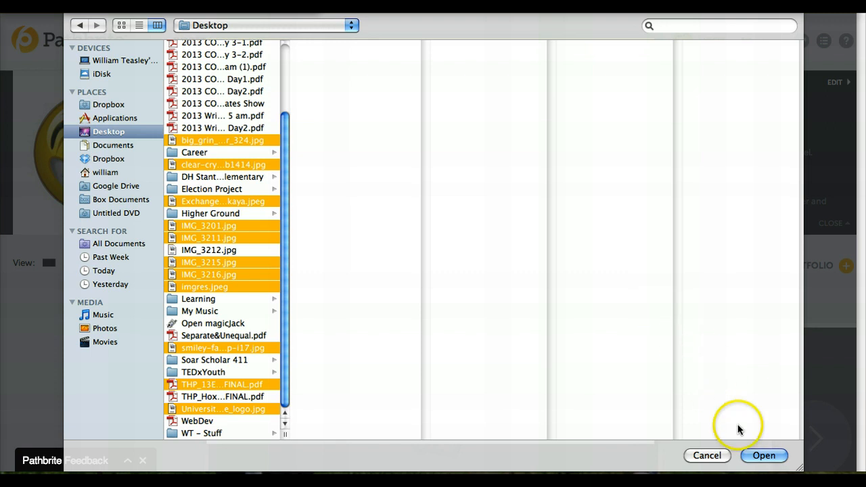
left_click(764, 456)
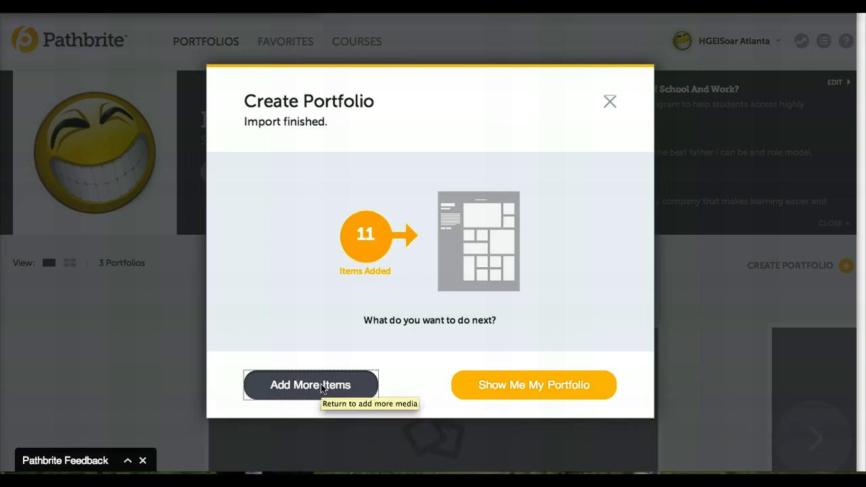
- Show the new portfolio and open its design style options
left_click(524, 383)
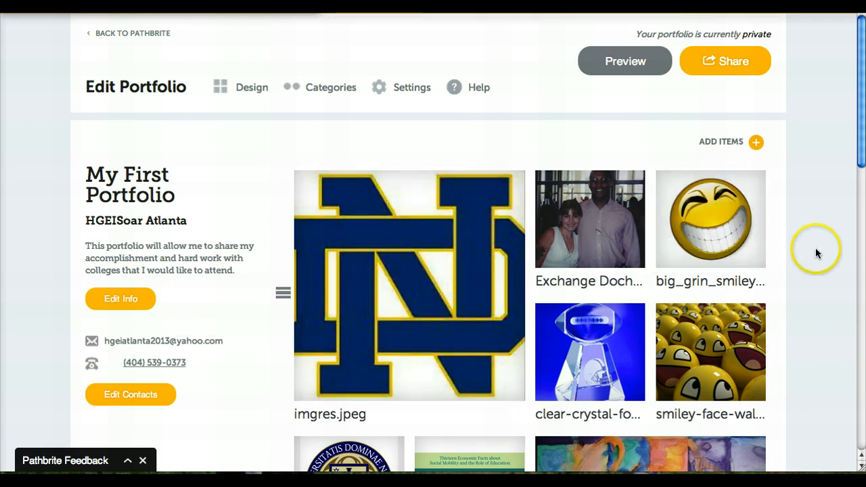
left_click_drag(862, 159, 855, 132)
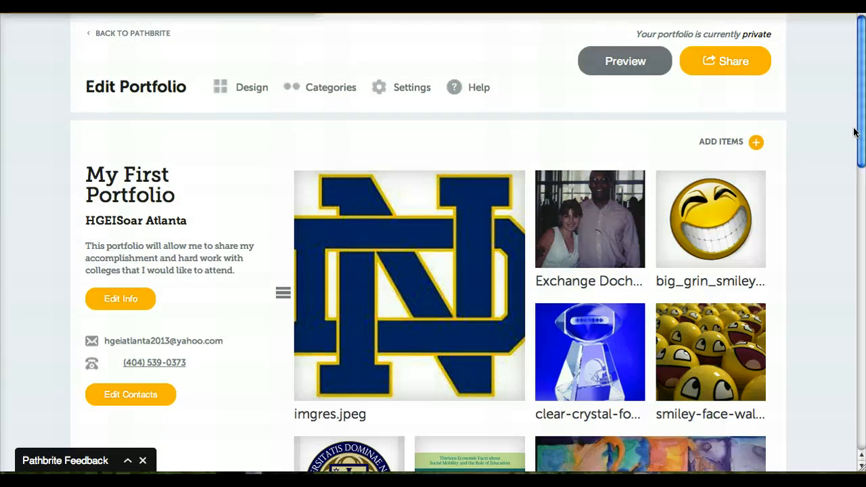
left_click(241, 93)
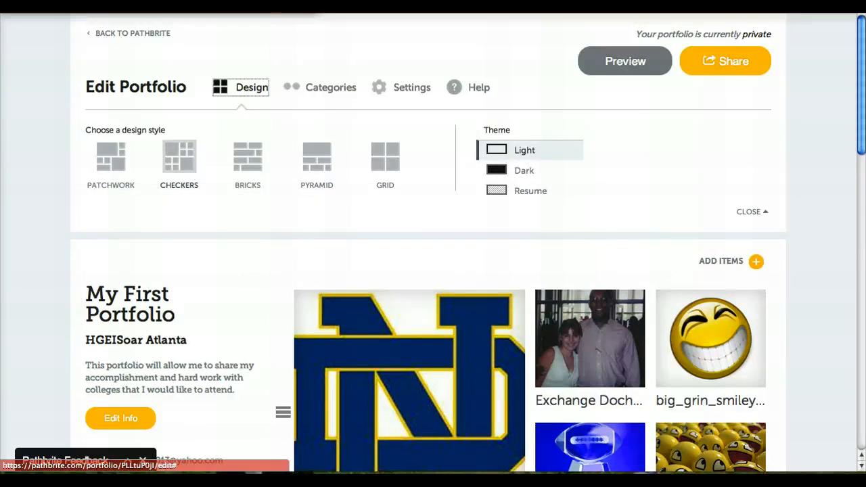
left_click_drag(862, 131, 862, 166)
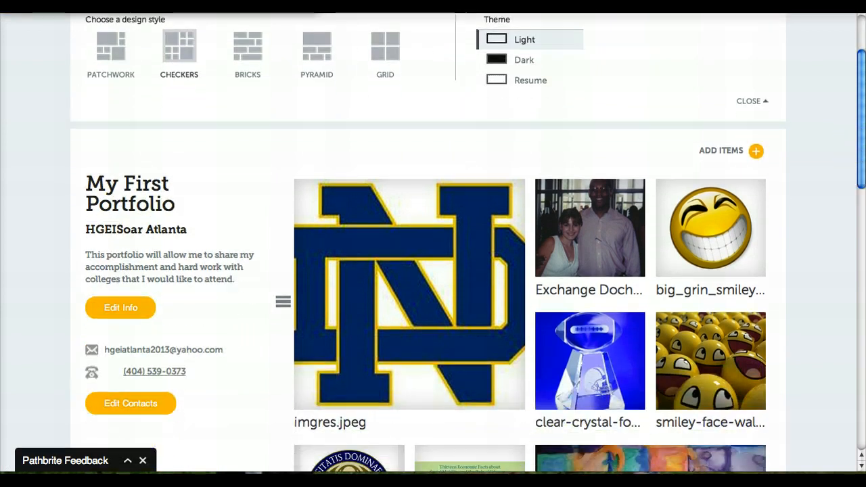
- Switch the portfolio's design style through Checkers, Patchwork and Bricks to Pyramid
left_click(180, 45)
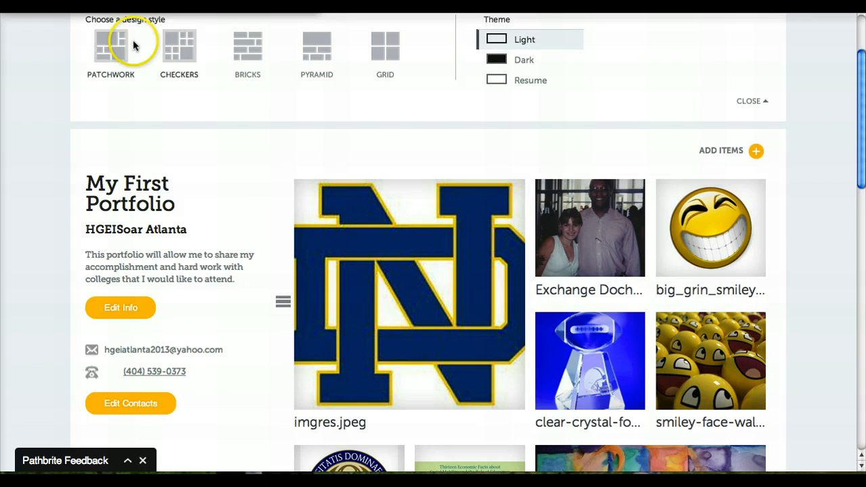
left_click(111, 46)
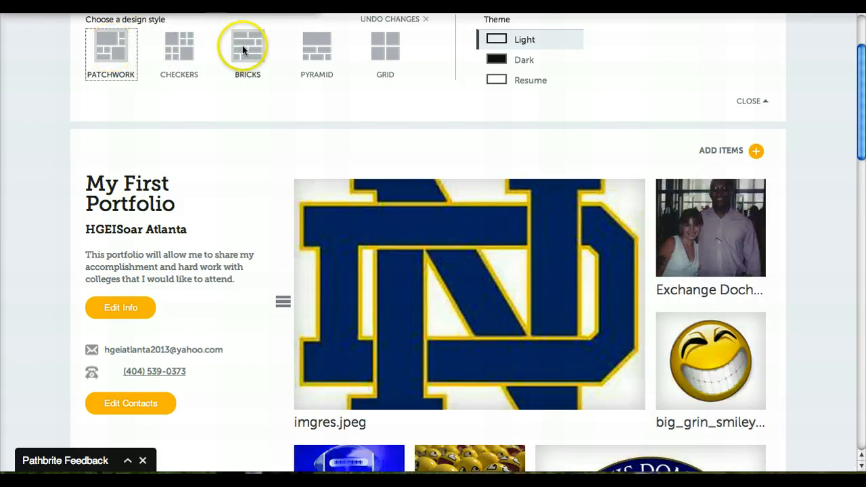
left_click(254, 47)
left_click(316, 47)
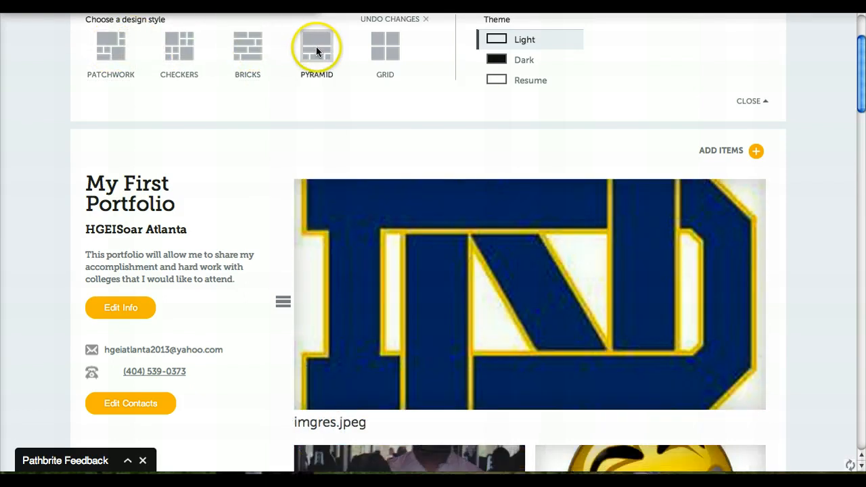
- Try the Grid design style, then undo the changes and reselect Pyramid
left_click(379, 54)
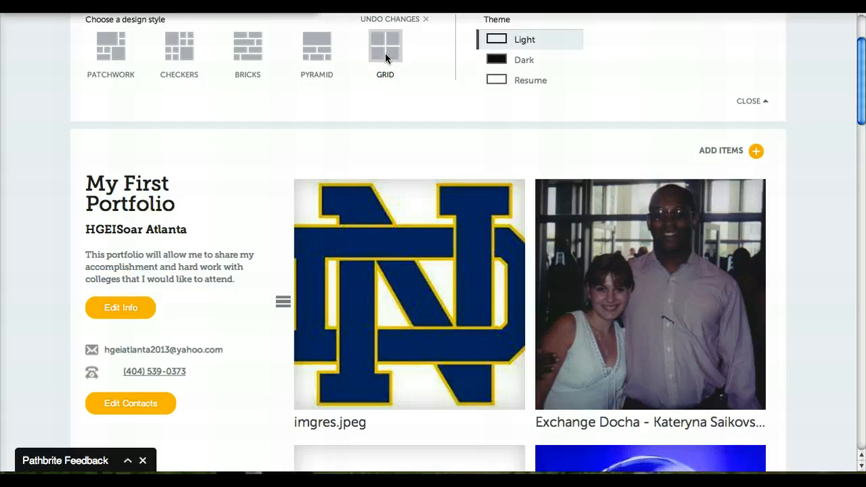
left_click(386, 35)
left_click(387, 20)
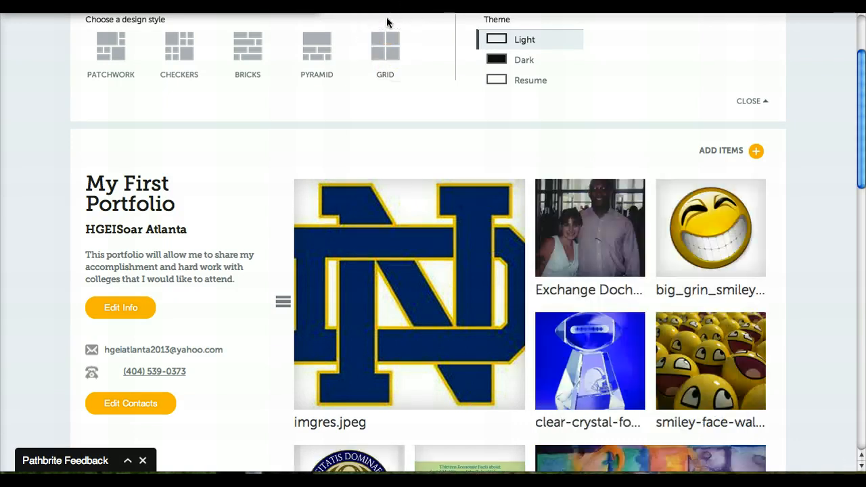
left_click(315, 43)
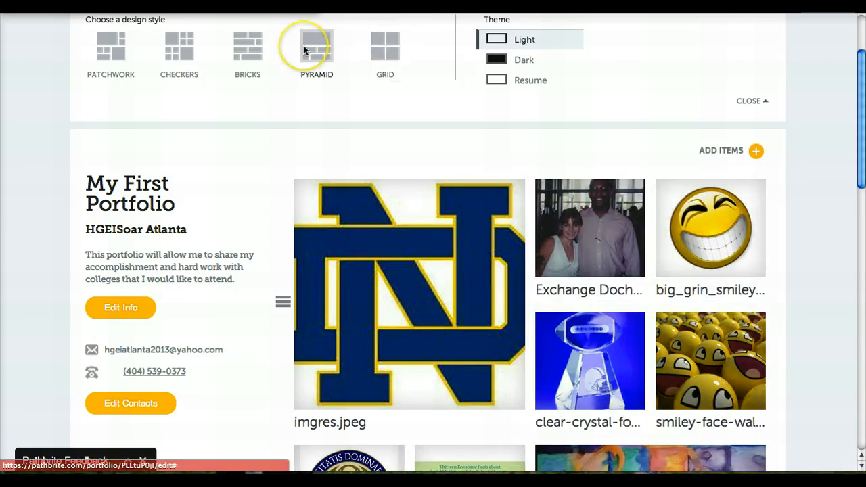
- Try the Dark and Resume themes on the portfolio, then return to the Light theme
left_click(486, 41)
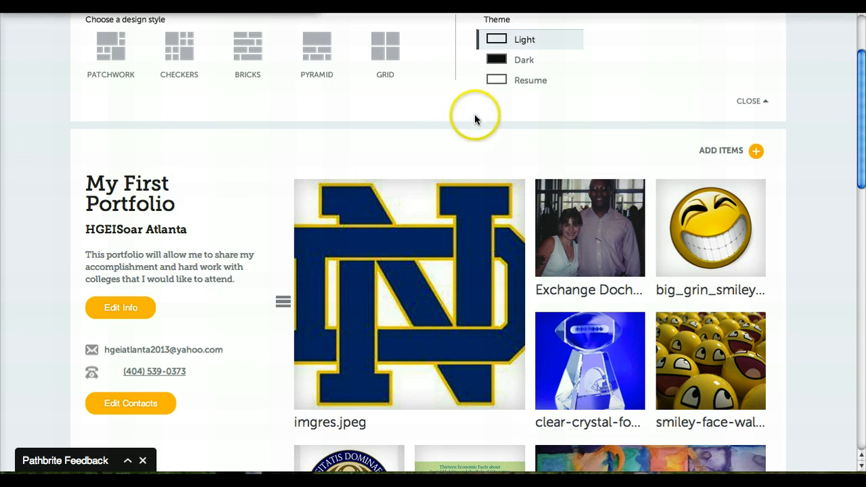
left_click(523, 60)
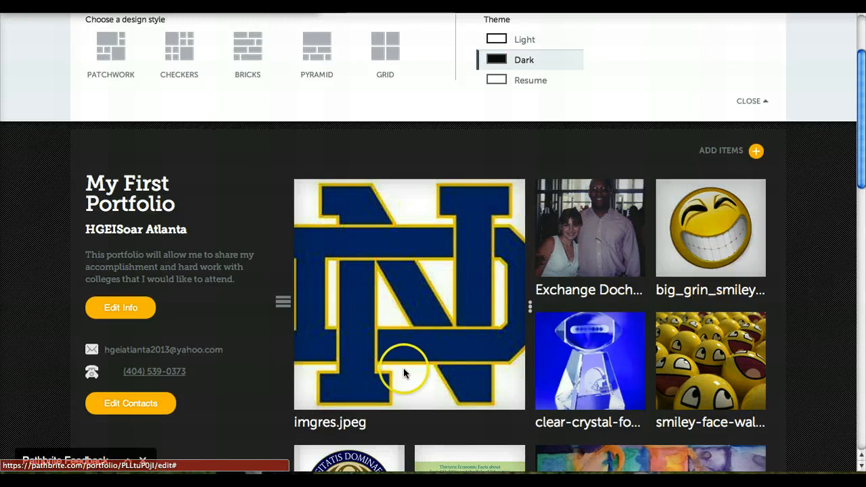
mouse_move(404, 369)
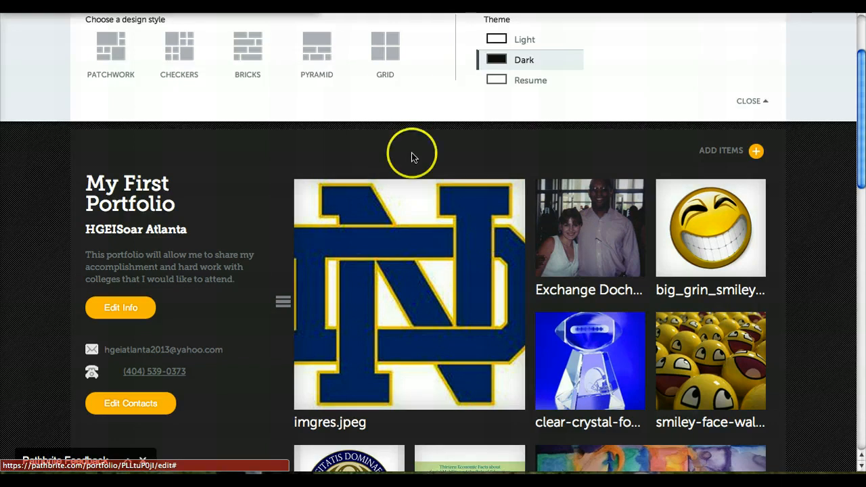
left_click(527, 81)
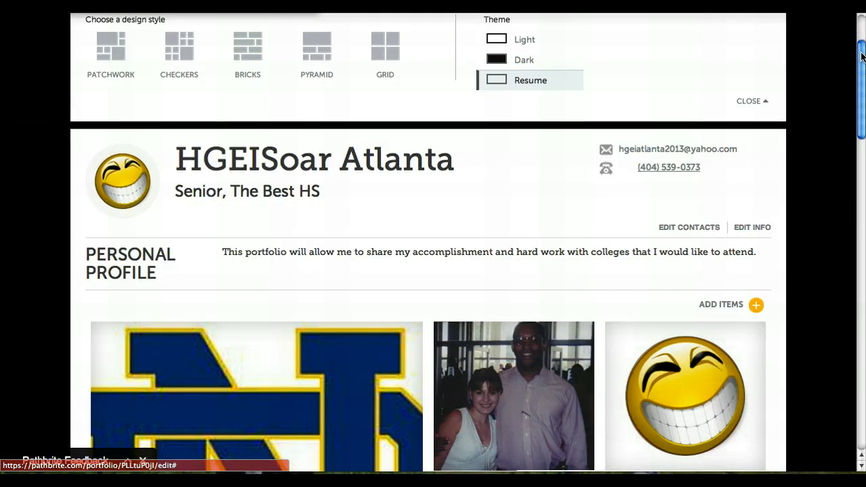
left_click_drag(861, 63, 861, 77)
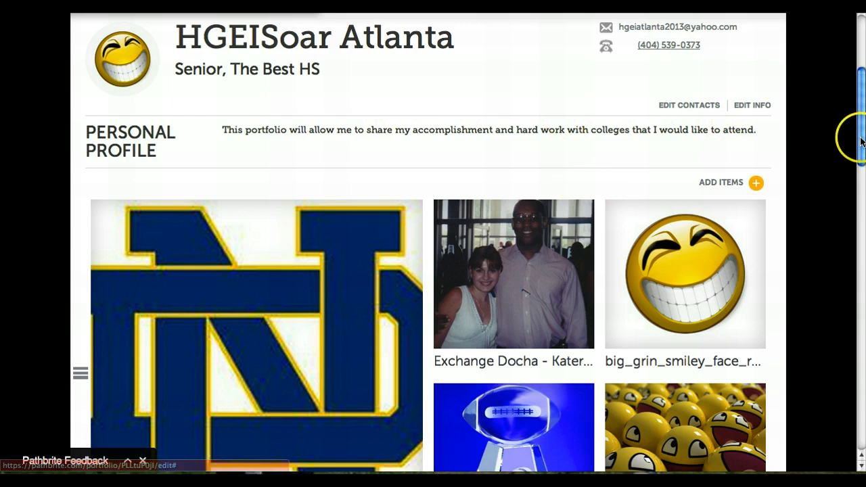
left_click_drag(861, 141, 865, 95)
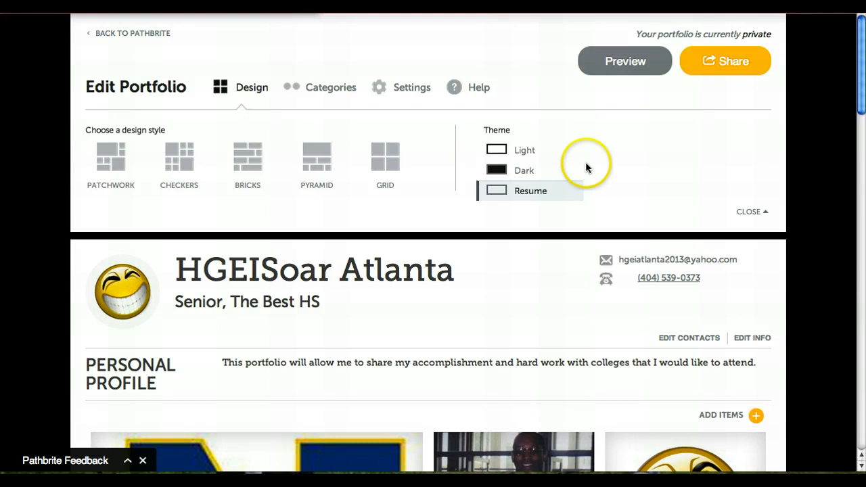
left_click(530, 151)
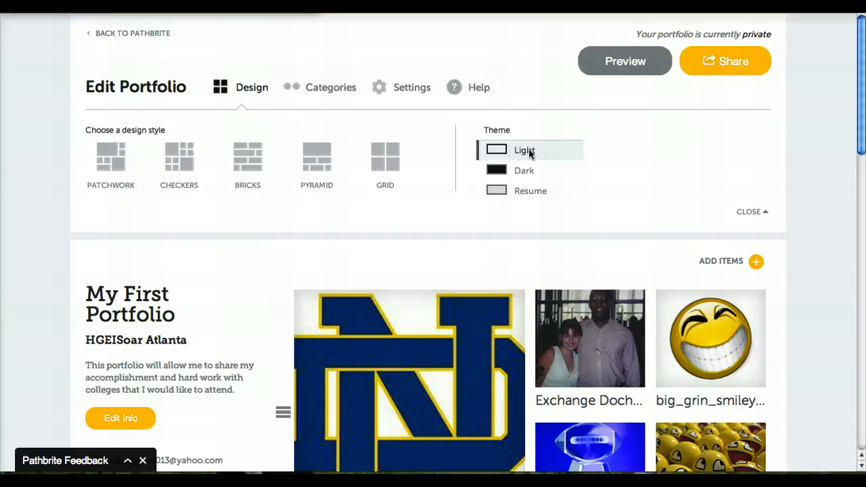
left_click(526, 193)
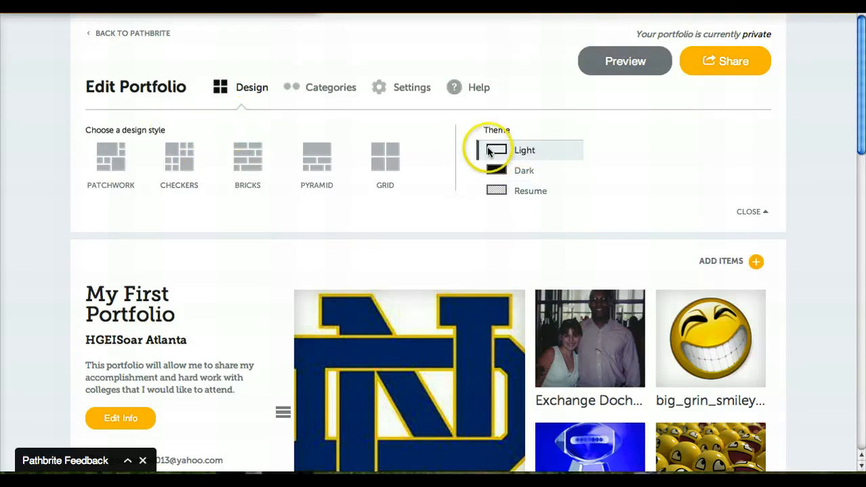
- Open the portfolio's category editor, load the College Application preset set and make its categories editable
left_click(329, 89)
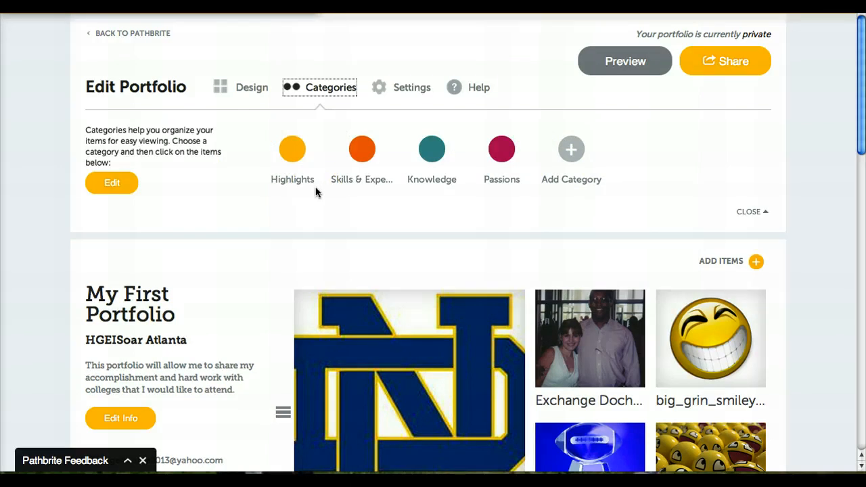
left_click(112, 183)
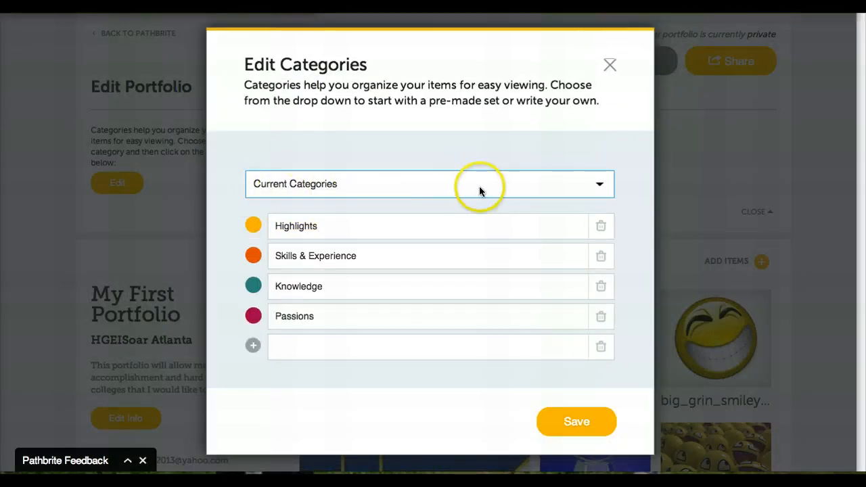
left_click(600, 188)
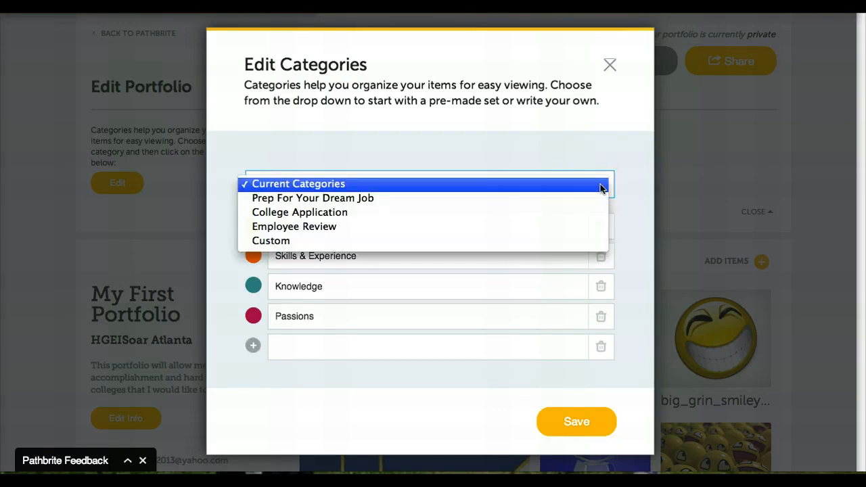
left_click(595, 214)
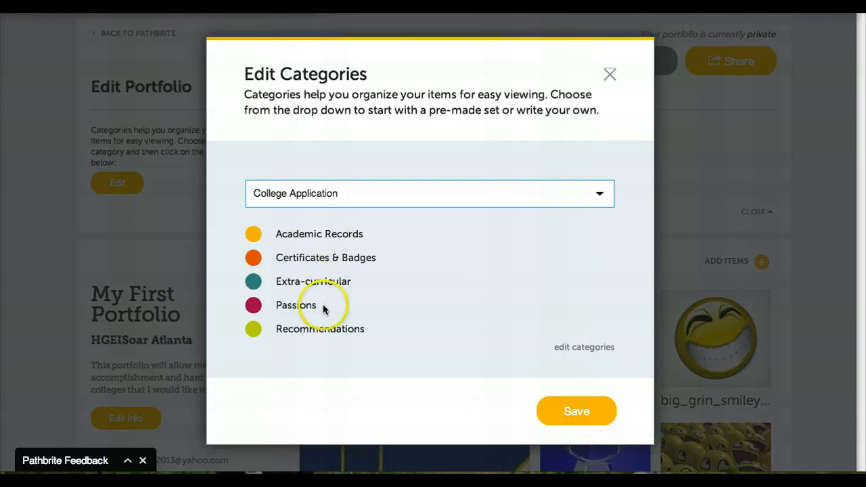
left_click(567, 348)
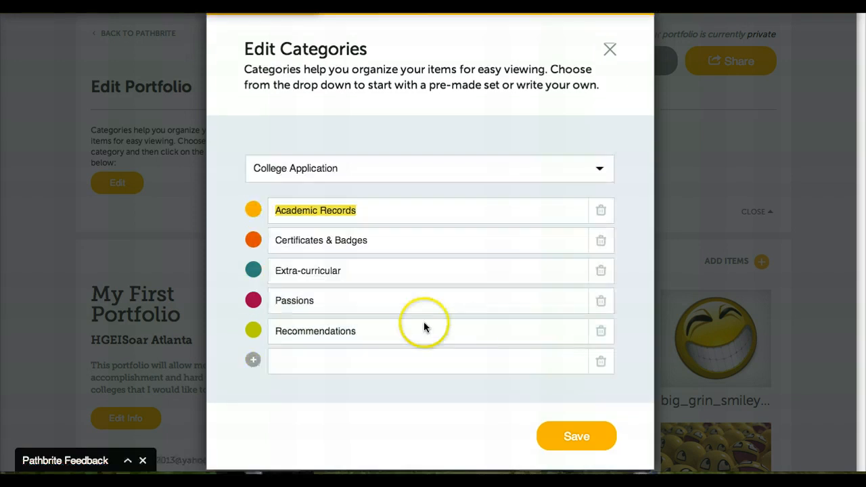
- Rename the Passions category to Community Impact
left_click(381, 305)
key("BackSpace")
key("BackSpace")
key("BackSpace")
key("BackSpace")
key("BackSpace")
key("BackSpace")
key("BackSpace")
key("BackSpace")
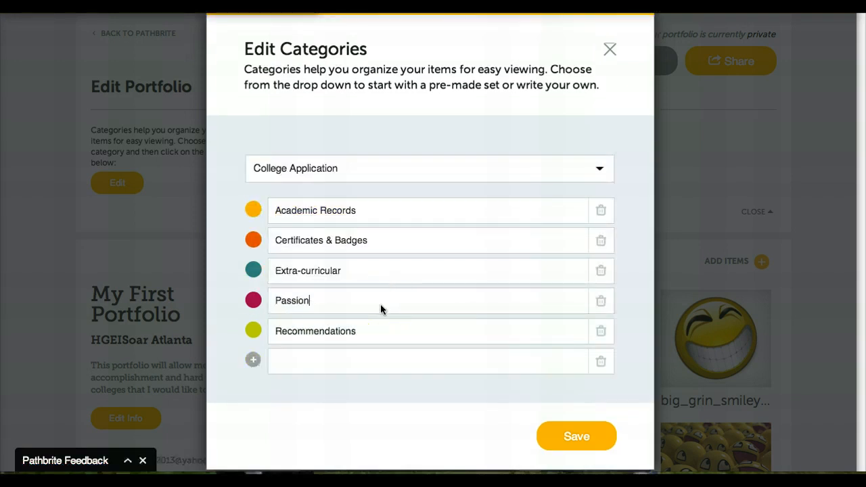
type("Community Impact")
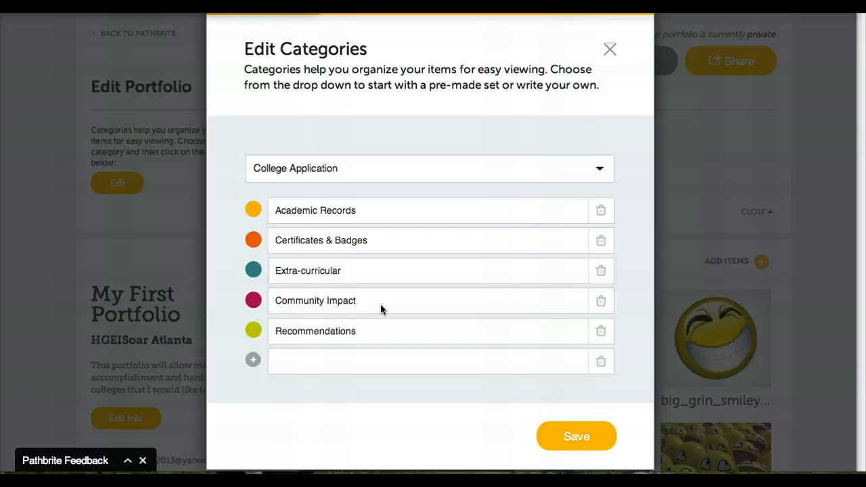
- Add a new category named Colleges and save the categories
left_click(380, 362)
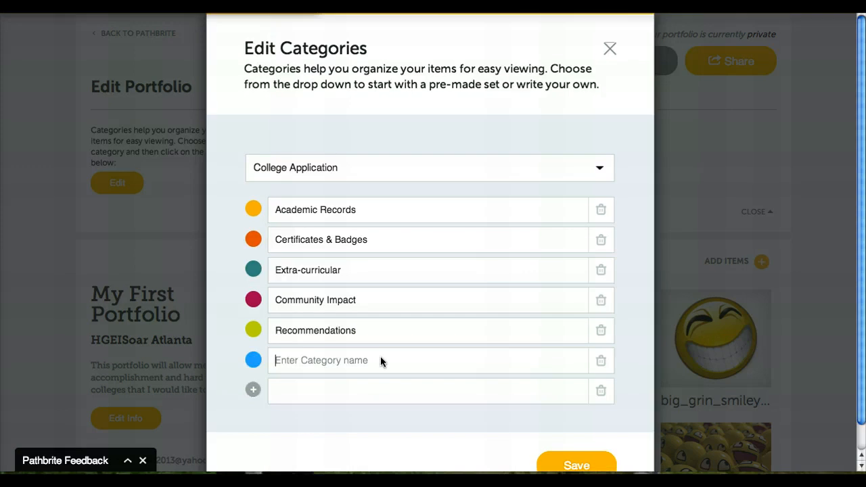
type("College")
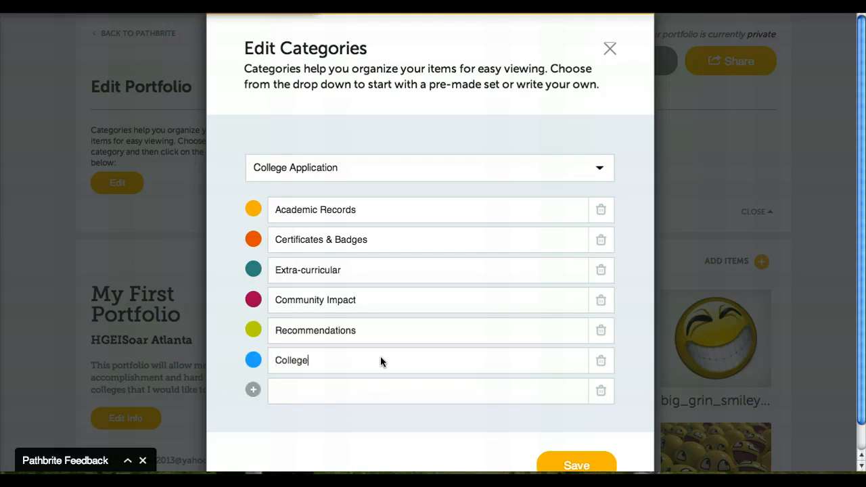
type("s")
left_click(515, 345)
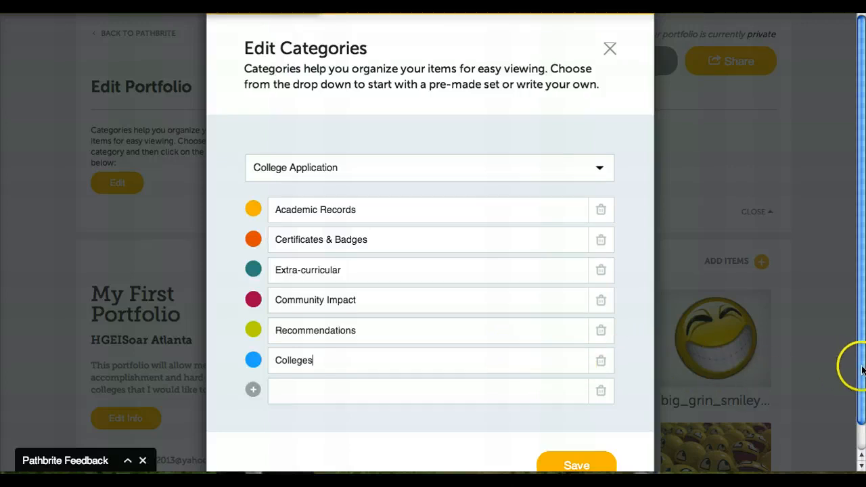
scroll(861, 405, "down", 1)
scroll(861, 404, "down", 2)
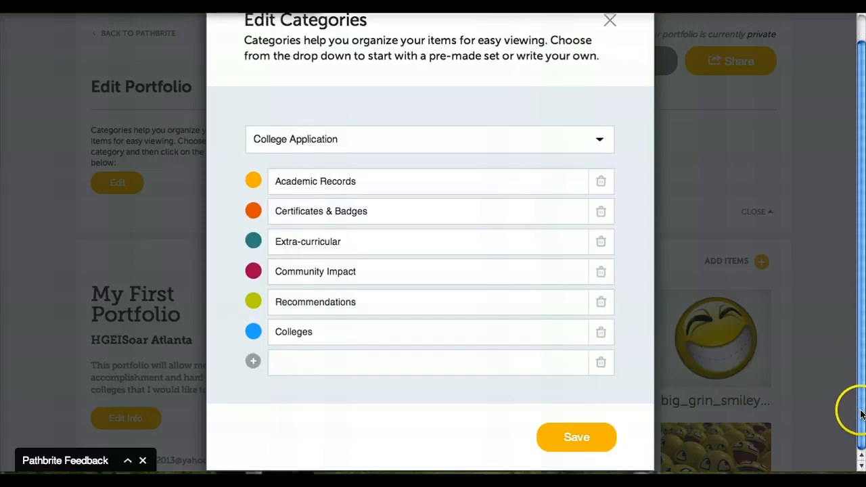
left_click(558, 437)
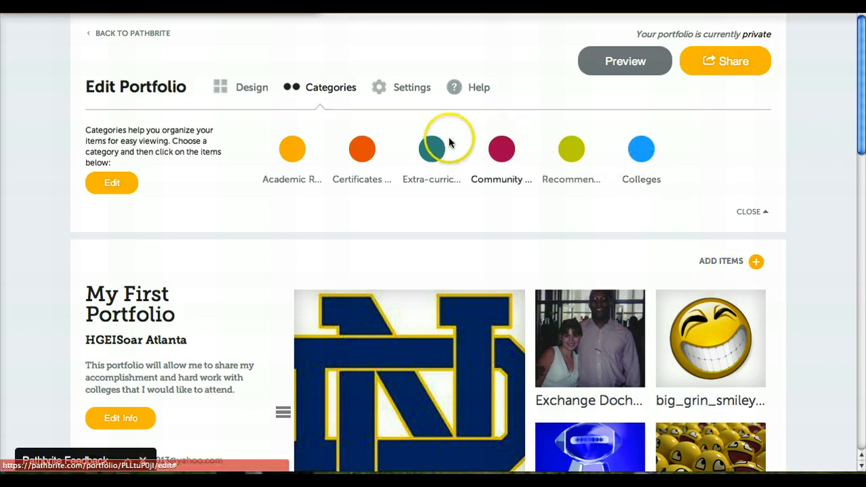
- Open the portfolio settings and check who has access to the private portfolio
left_click(405, 87)
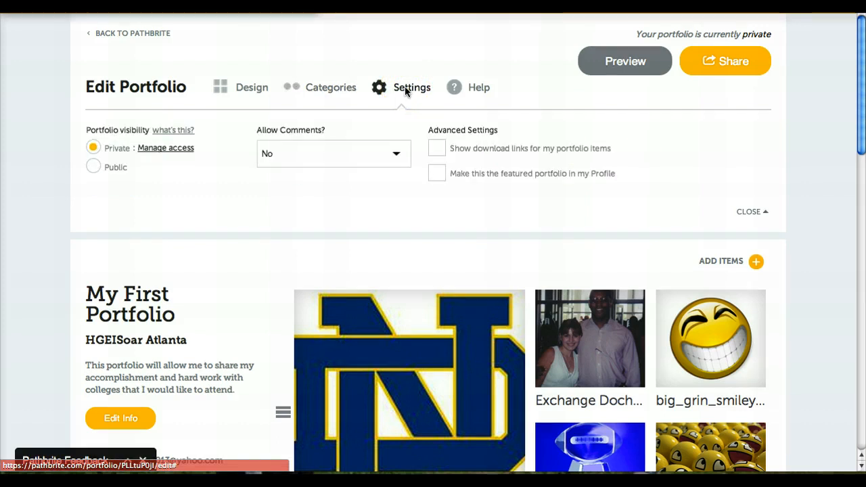
left_click(405, 87)
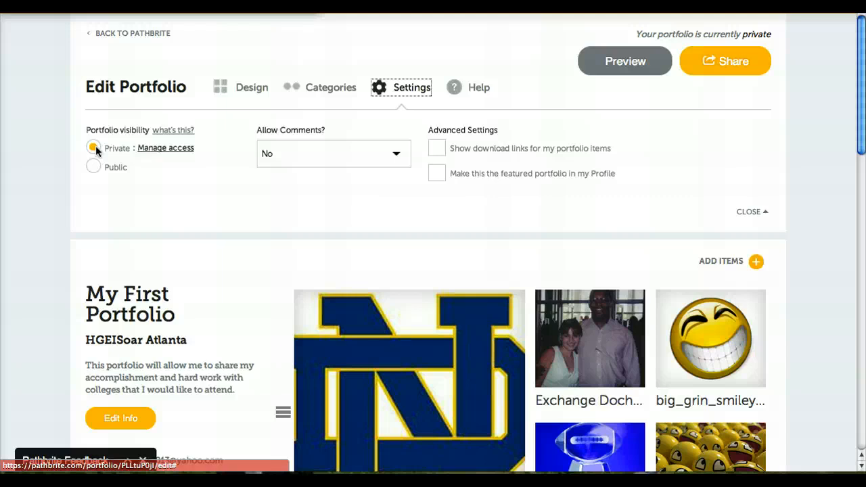
left_click(184, 149)
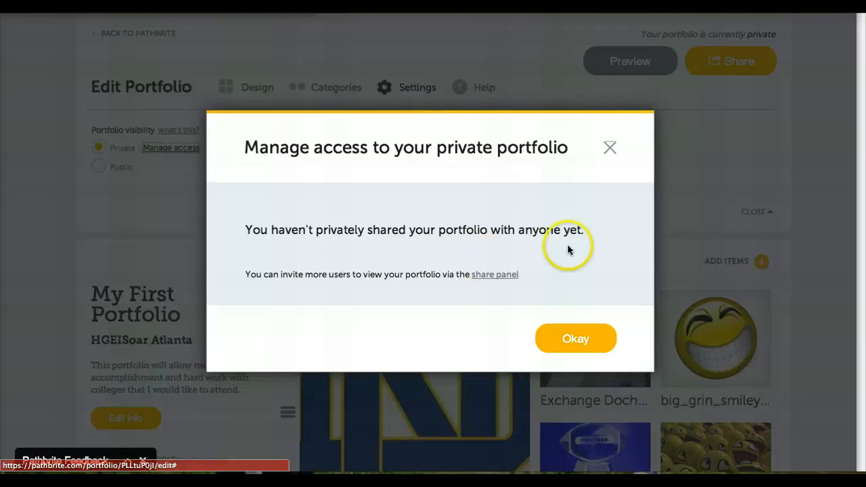
left_click(610, 148)
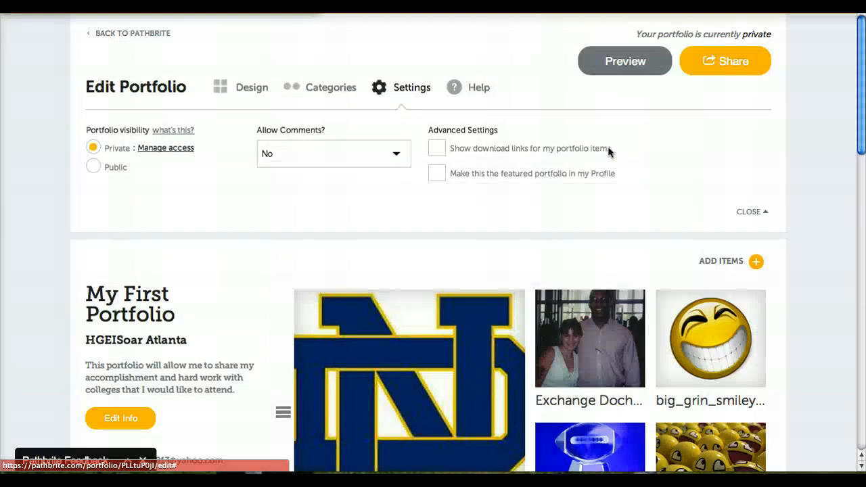
- Set Allow Comments to "Yes, but only I can see them"
left_click(396, 156)
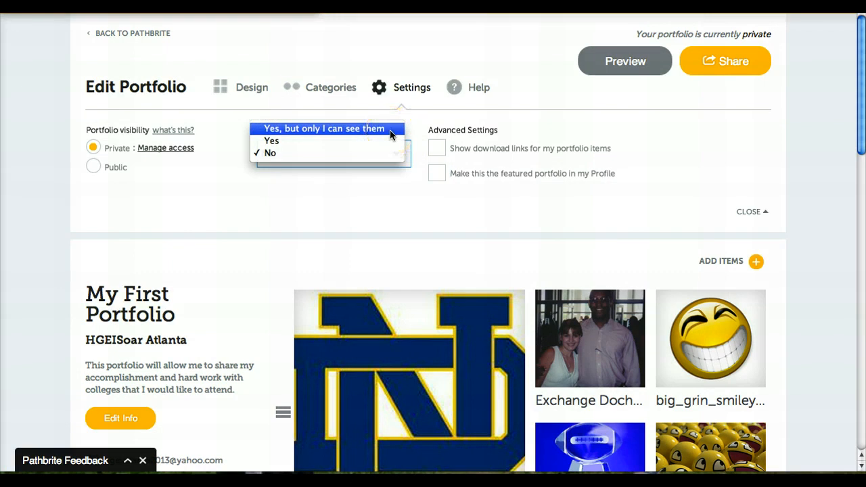
left_click(390, 132)
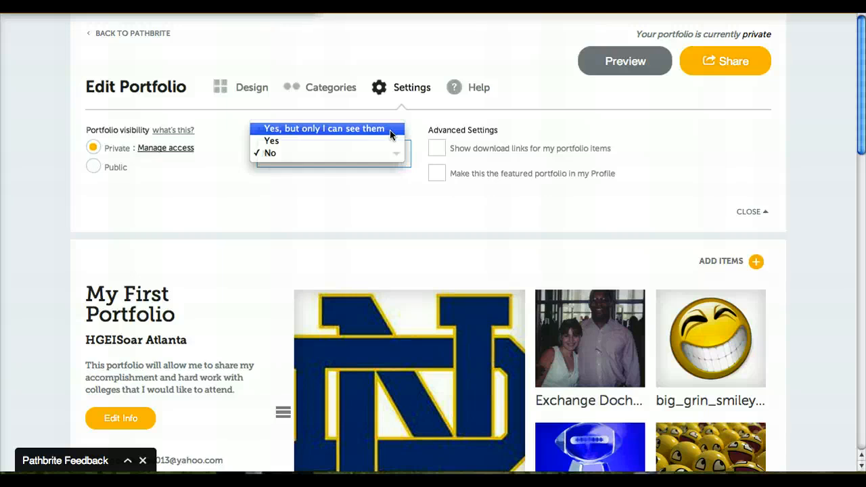
left_click(394, 221)
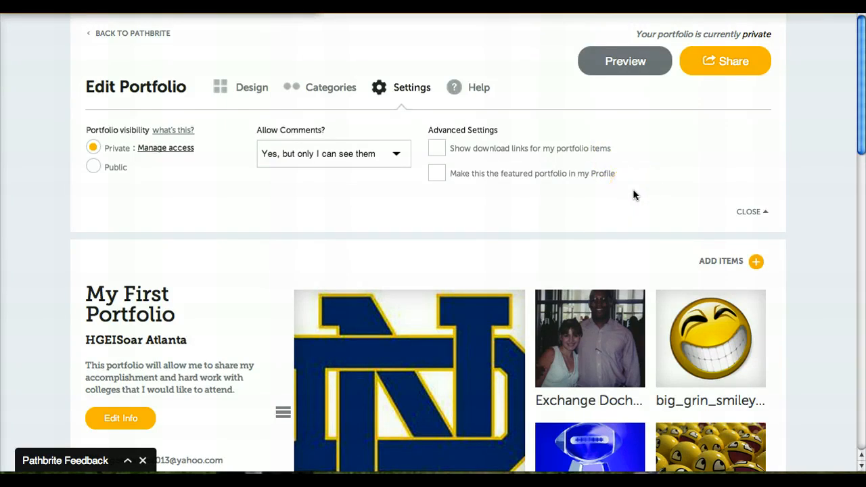
- Preview the finished portfolio
left_click(623, 63)
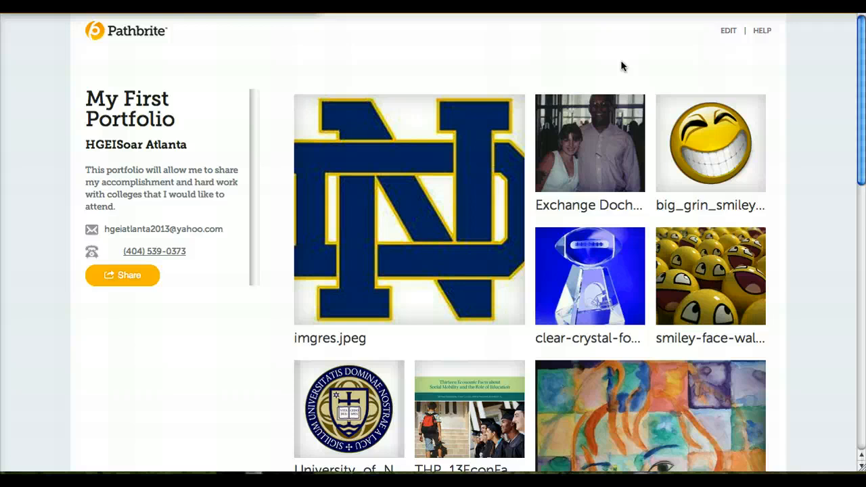
mouse_move(863, 116)
left_mouse_down()
mouse_move(849, 212)
mouse_move(865, 112)
left_mouse_up()
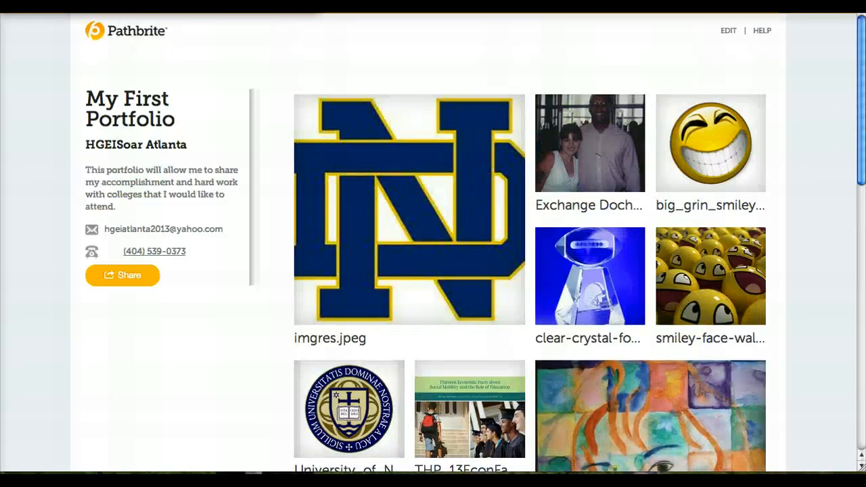